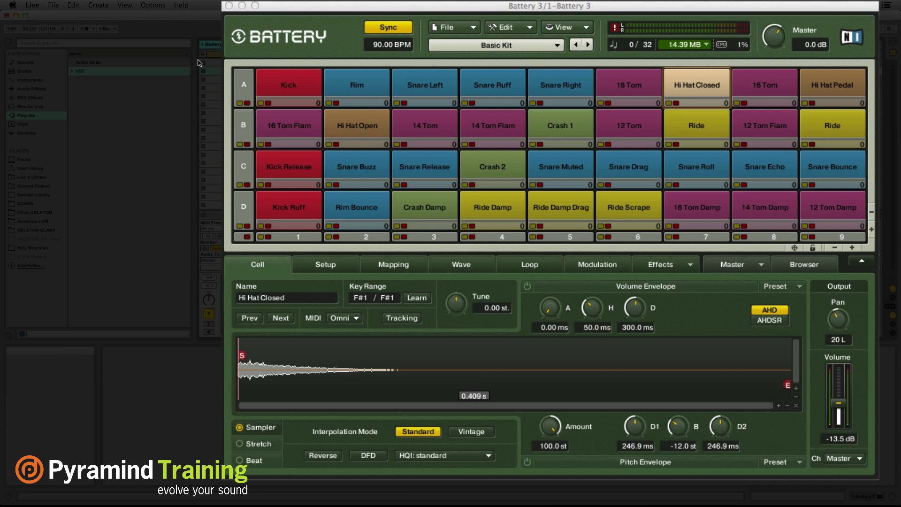
- Play the Battery 3 clip and route the Kick cell's output to channel St 3/4
{"action": "left_click", "coordinate": [203, 56]}
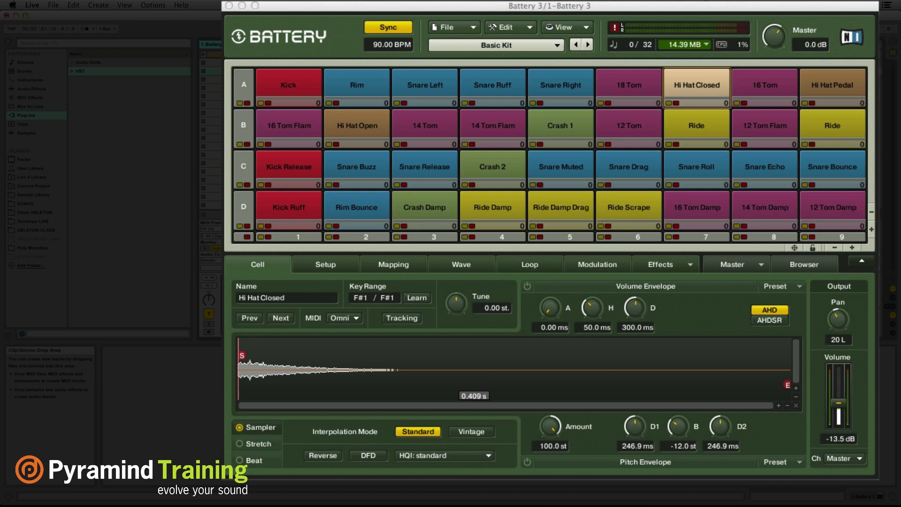
{"action": "left_click", "coordinate": [296, 77]}
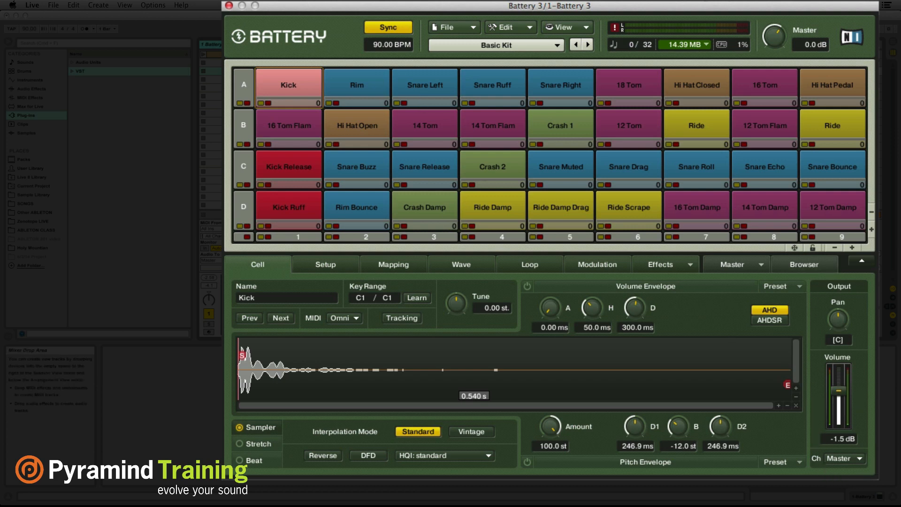
{"action": "left_click", "coordinate": [846, 459]}
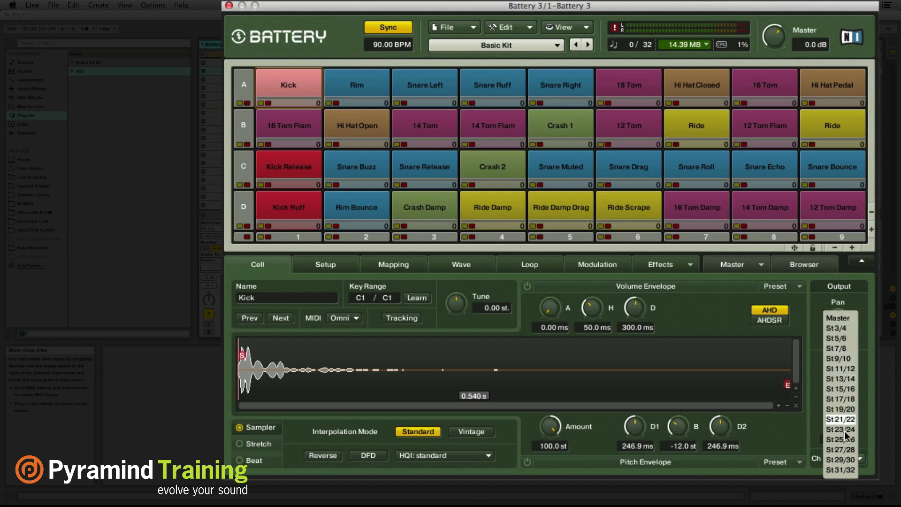
{"action": "left_click", "coordinate": [851, 325]}
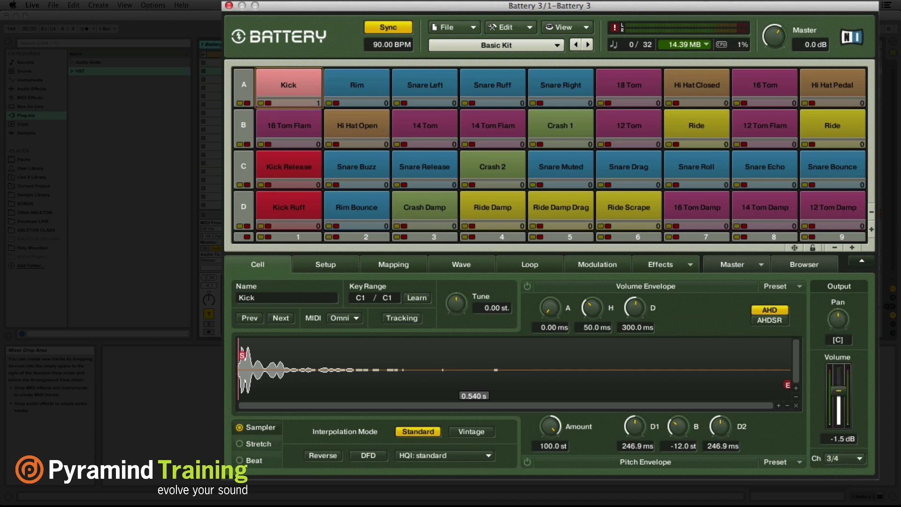
- Route the Snare Left cell's output to St 5/6 and the Hi Hat Closed cell's output to St 7/8
{"action": "left_click", "coordinate": [425, 82]}
{"action": "left_click", "coordinate": [850, 459]}
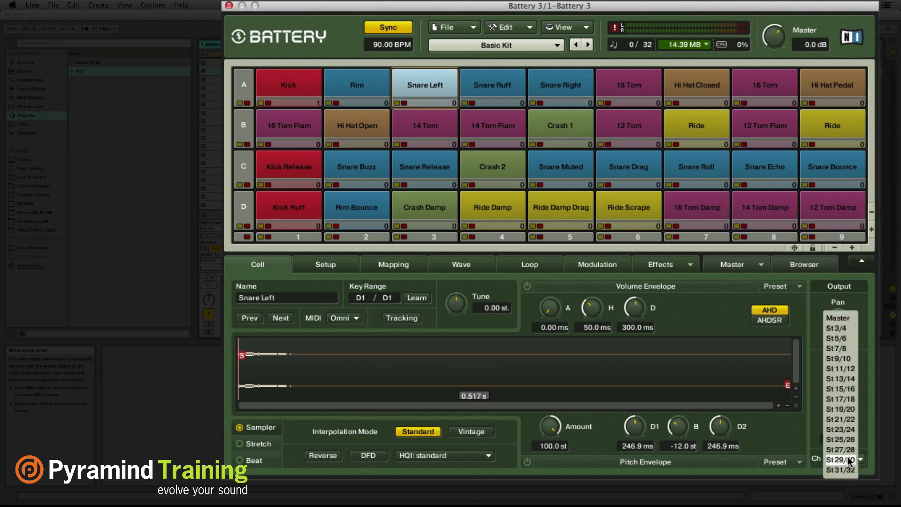
{"action": "left_click", "coordinate": [836, 338]}
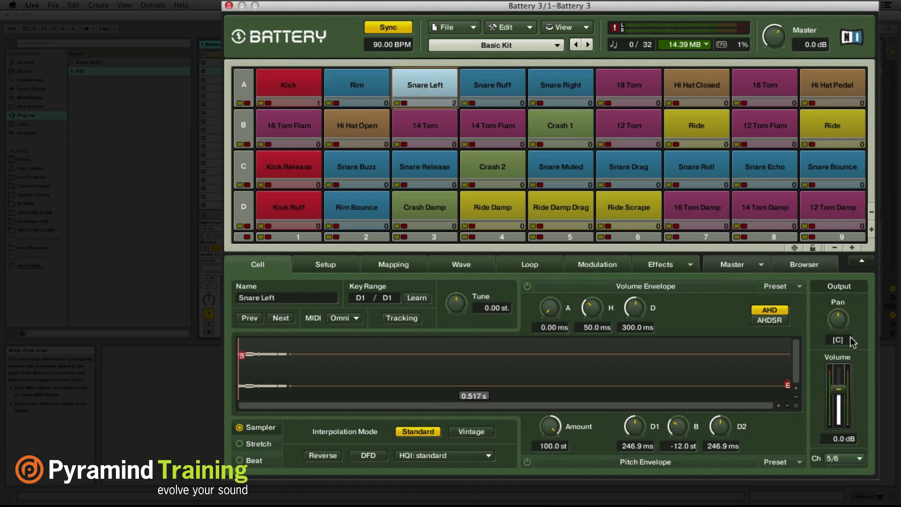
{"action": "left_click", "coordinate": [689, 78]}
{"action": "left_click", "coordinate": [846, 455]}
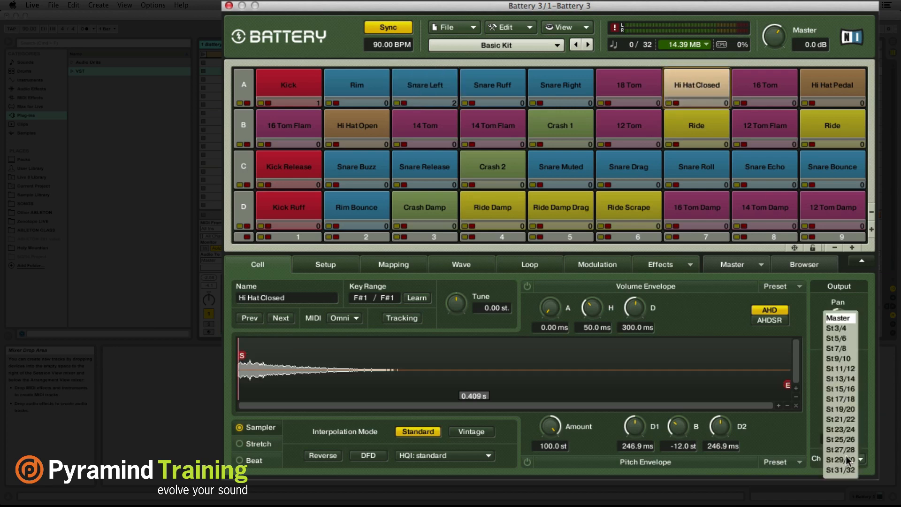
{"action": "left_click", "coordinate": [854, 346]}
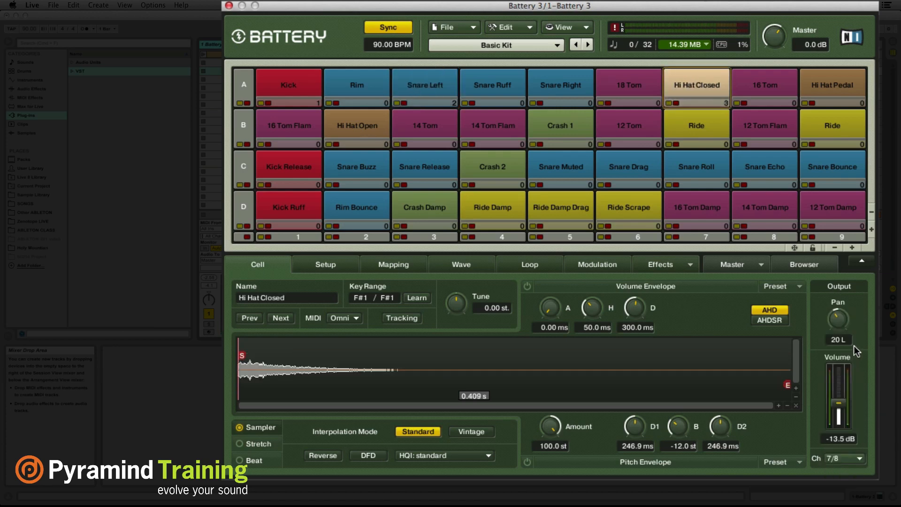
- Close the Battery plug-in window and add three audio tracks after the Battery 3 track
{"action": "left_click", "coordinate": [204, 54]}
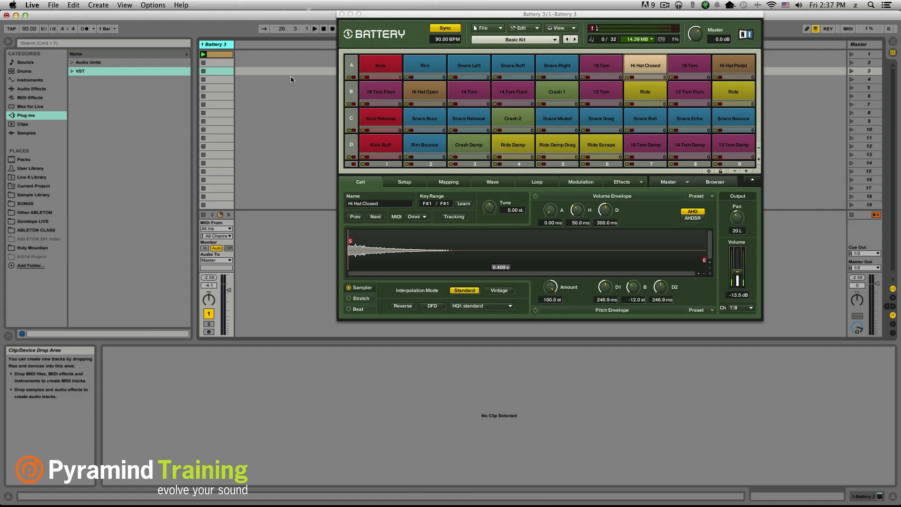
{"action": "left_click", "coordinate": [341, 14]}
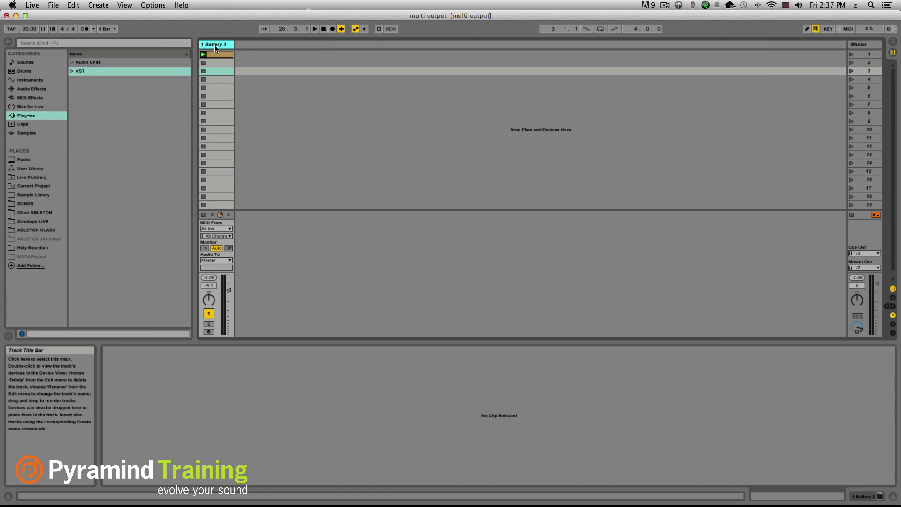
{"action": "key", "text": "super+t"}
{"action": "key", "text": "super+t"}
{"action": "key", "text": "super+t"}
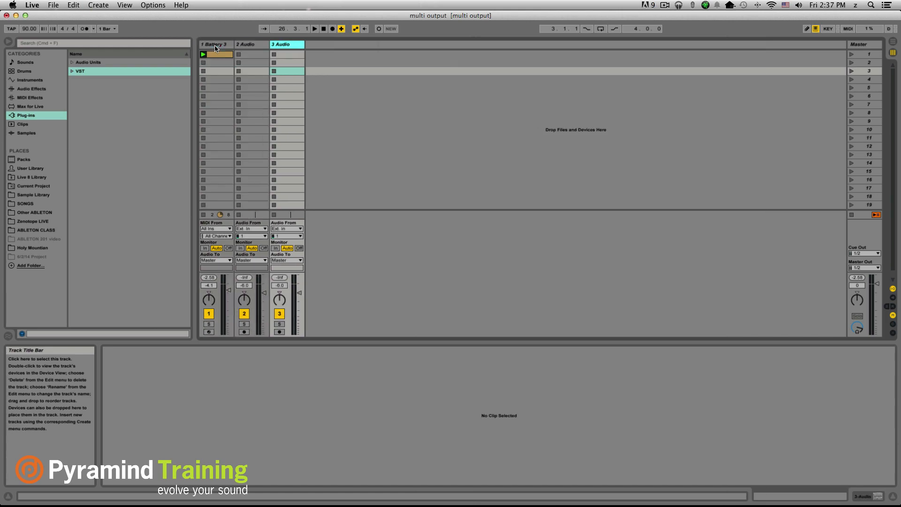
- Rename the three new audio tracks kick, snare and hh, in that order
{"action": "left_click", "coordinate": [261, 46]}
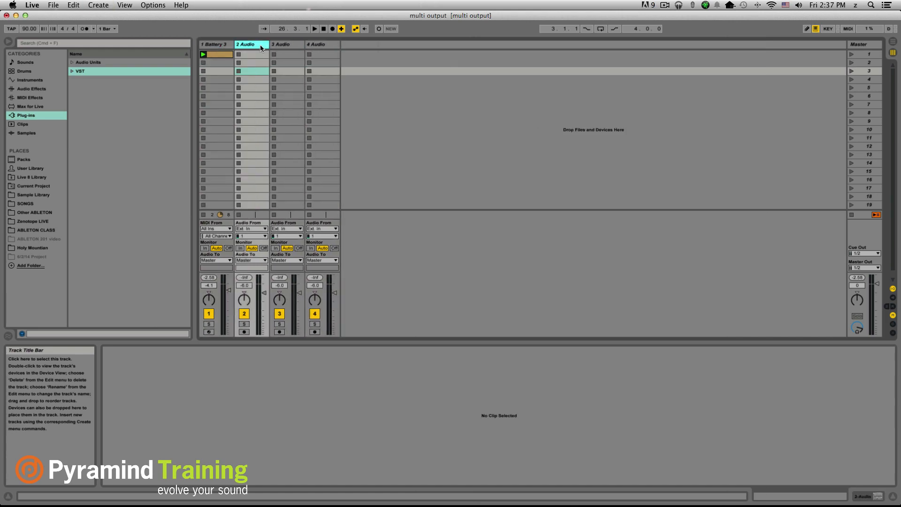
{"action": "key", "text": "super+r"}
{"action": "type", "text": "kick"}
{"action": "key", "text": "Tab"}
{"action": "type", "text": "snare"}
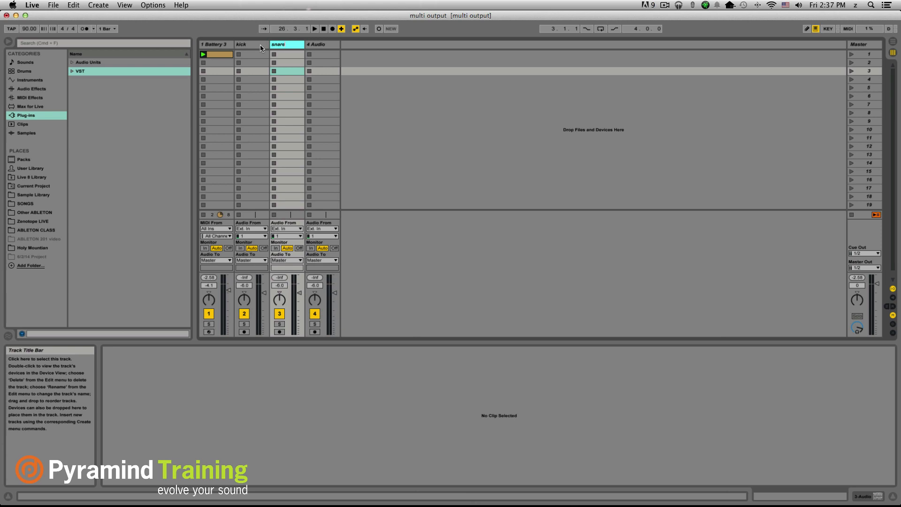
{"action": "key", "text": "Tab"}
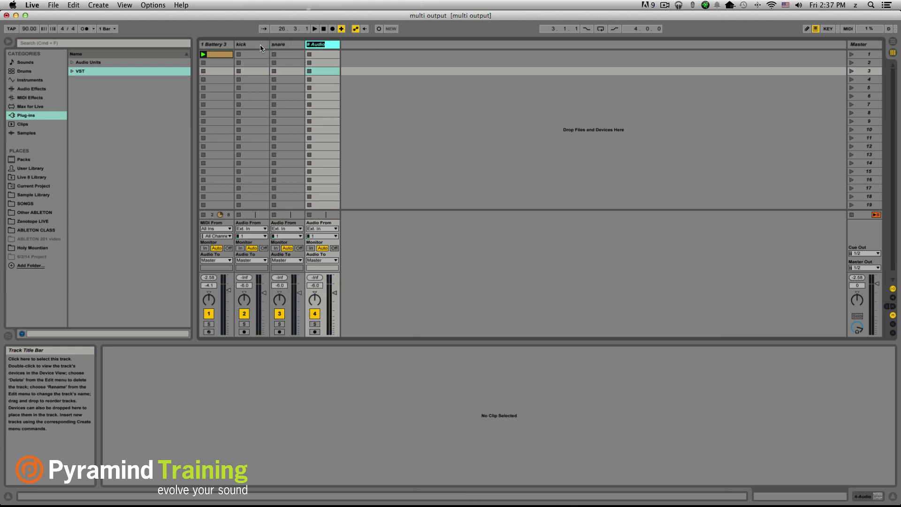
{"action": "type", "text": "hh"}
{"action": "key", "text": "Return"}
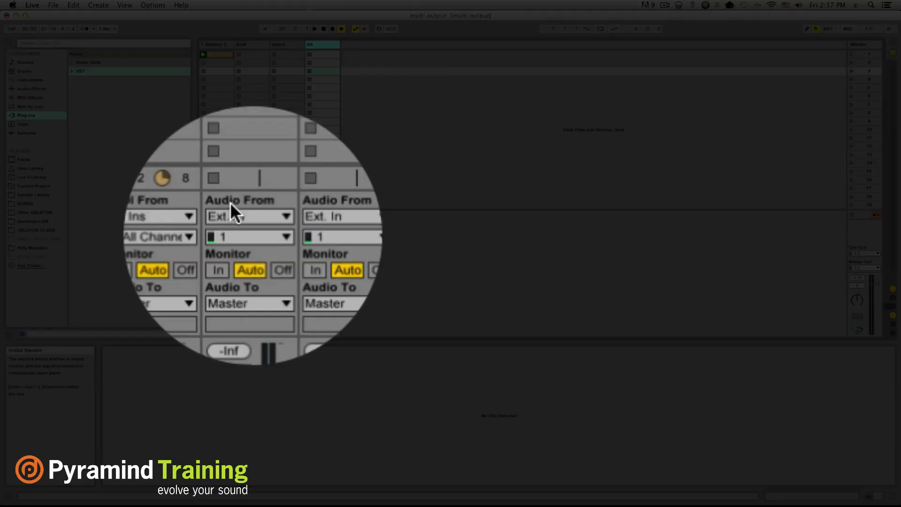
- Set the kick track's audio source to 1-Battery 3
{"action": "left_click", "coordinate": [233, 211]}
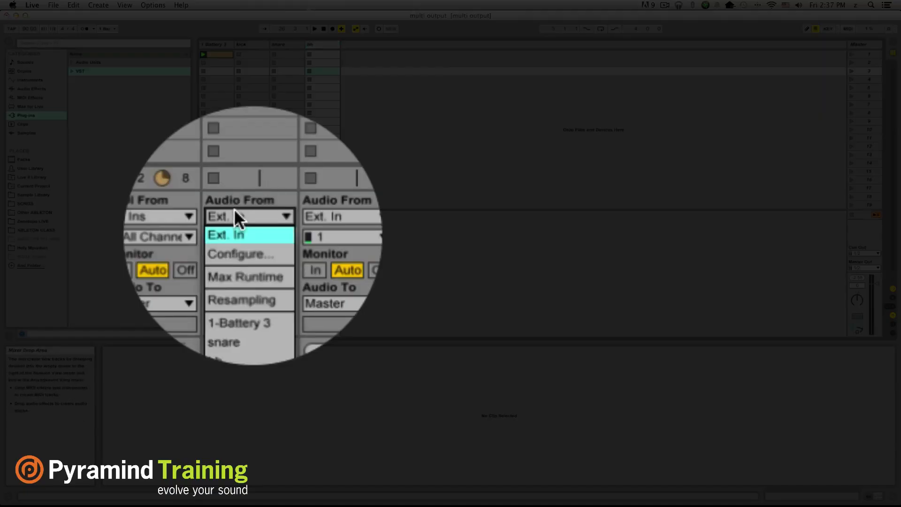
{"action": "left_click", "coordinate": [263, 318]}
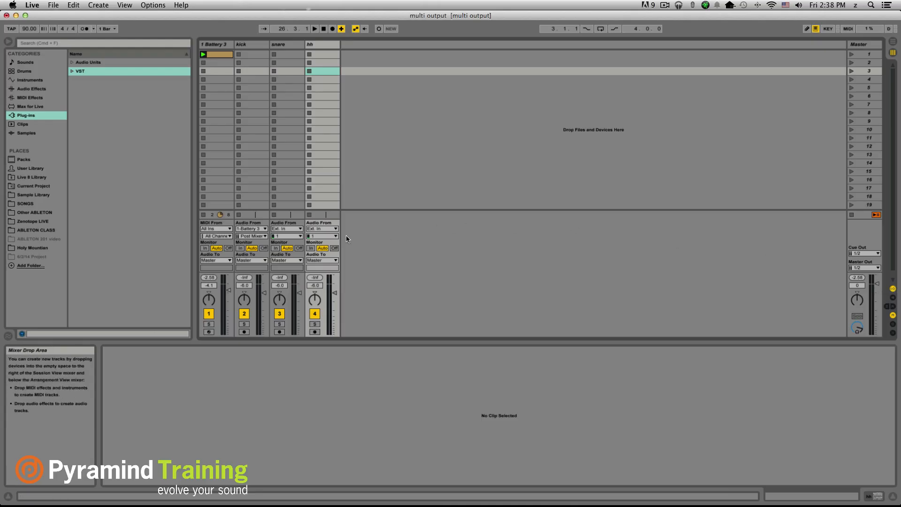
{"action": "left_click", "coordinate": [298, 229]}
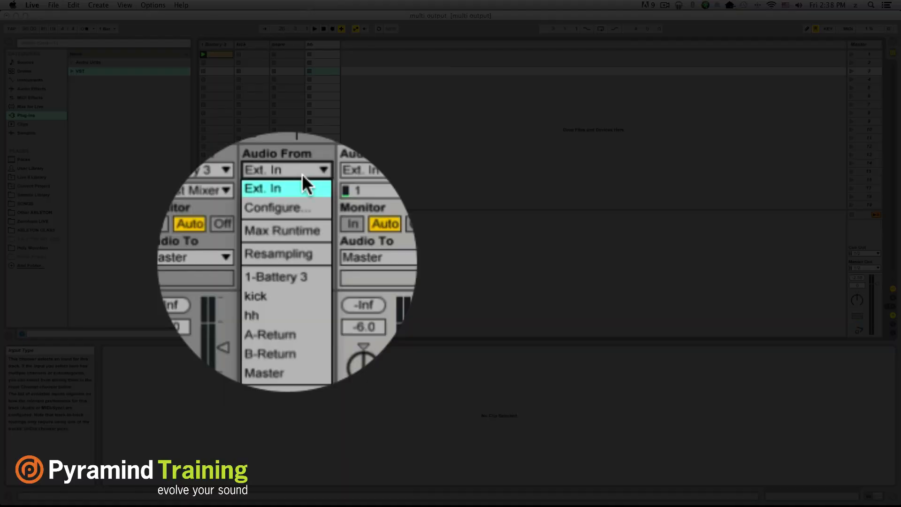
{"action": "left_click", "coordinate": [293, 230]}
{"action": "left_click", "coordinate": [324, 169]}
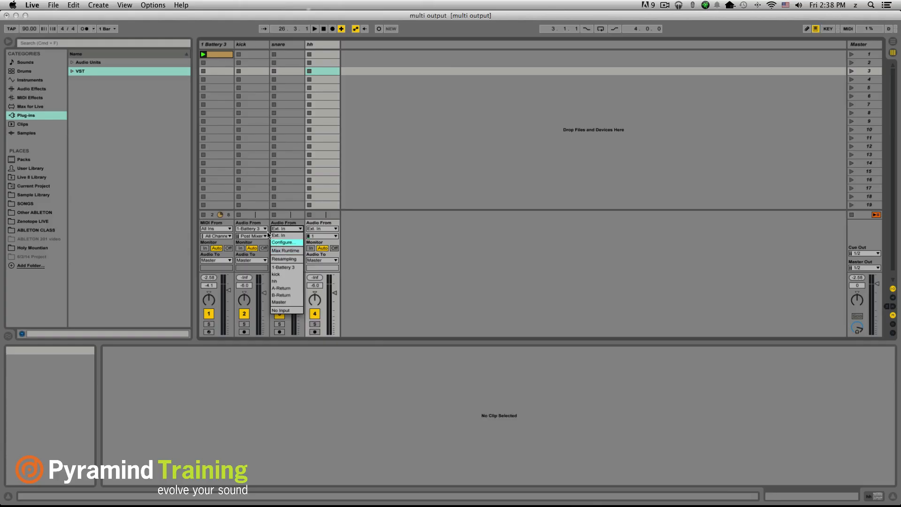
- Make the kick track receive audio from 1-Battery 3 on input channel B3 St 3/4
{"action": "left_click", "coordinate": [256, 229]}
{"action": "left_click", "coordinate": [257, 229]}
{"action": "left_click", "coordinate": [257, 265]}
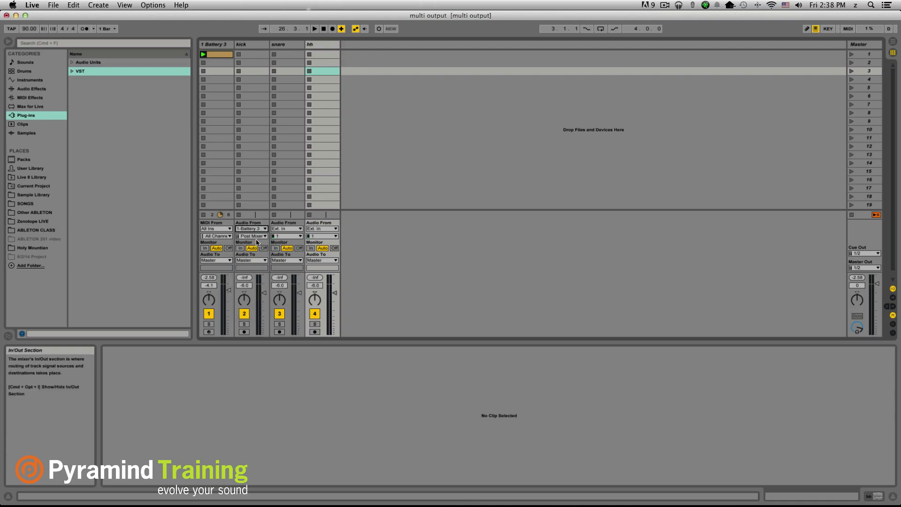
{"action": "left_click", "coordinate": [251, 236]}
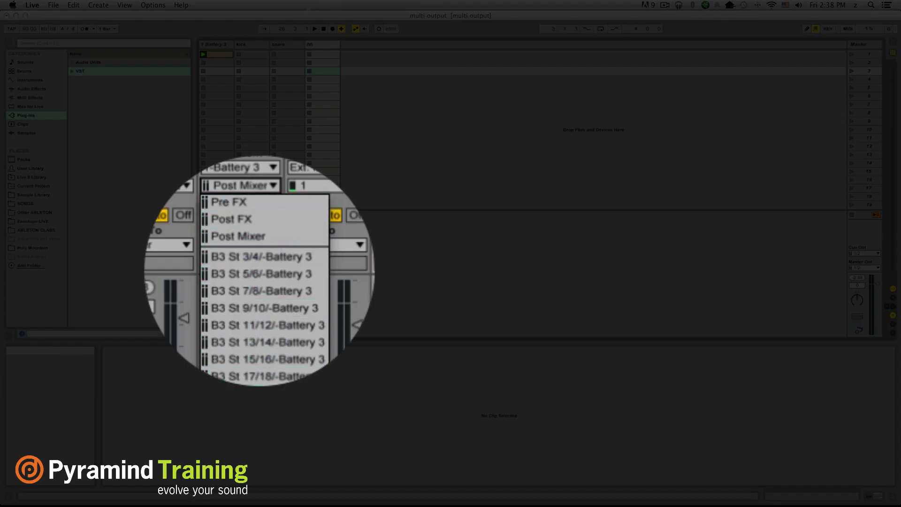
{"action": "left_click", "coordinate": [281, 258]}
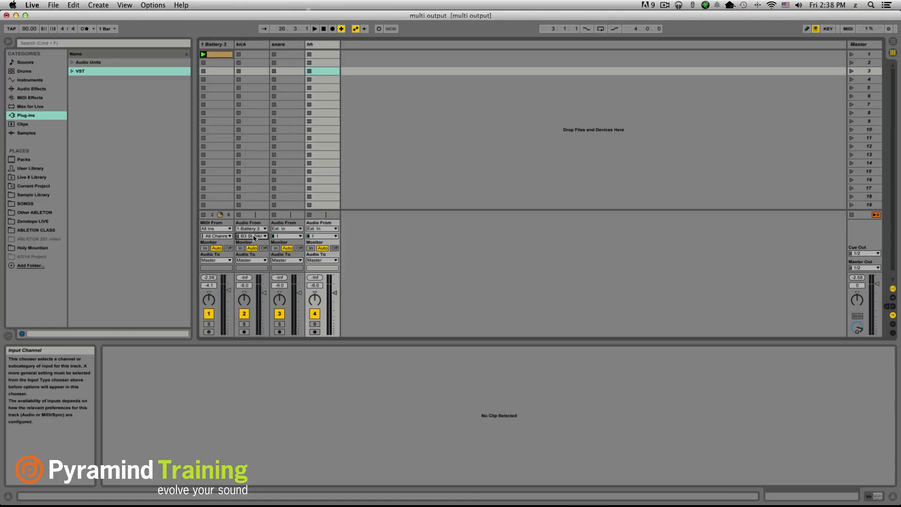
- Set the snare track's audio input to 1-Battery 3, channel B3 St 5/6
{"action": "left_click", "coordinate": [283, 228]}
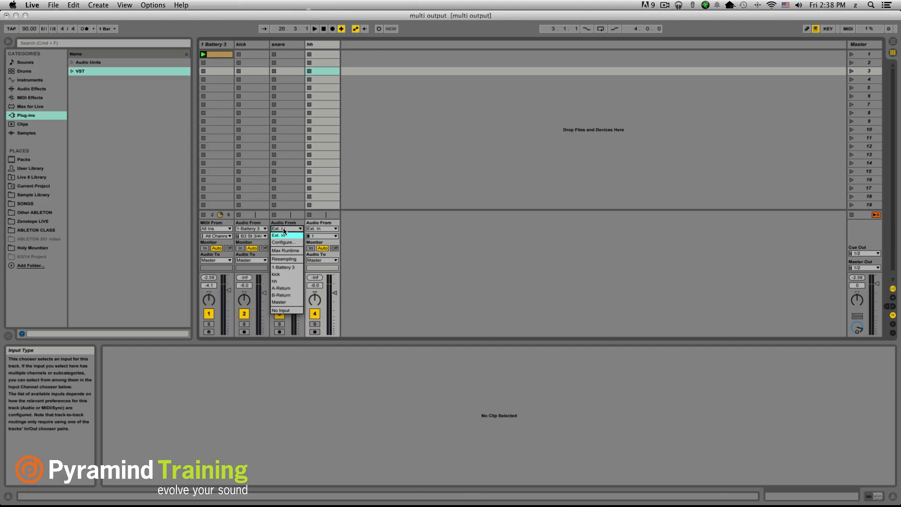
{"action": "left_click", "coordinate": [315, 280]}
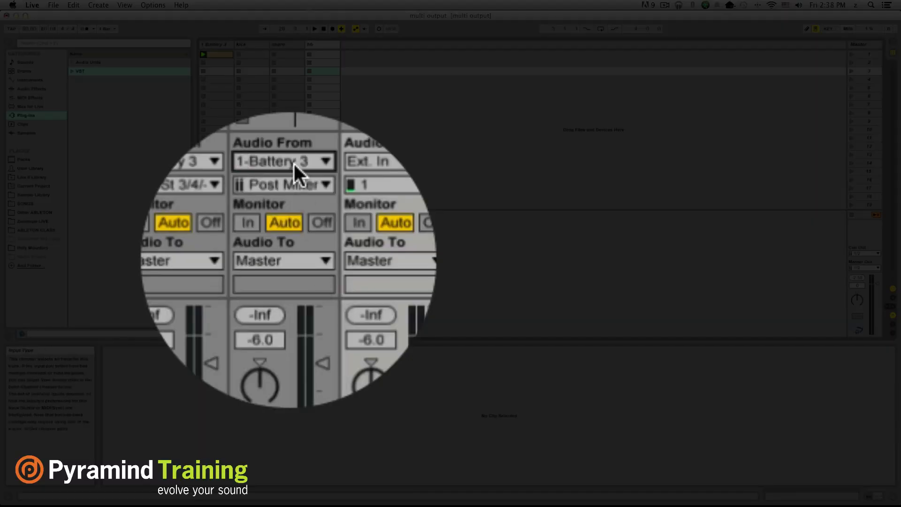
{"action": "left_click", "coordinate": [305, 186]}
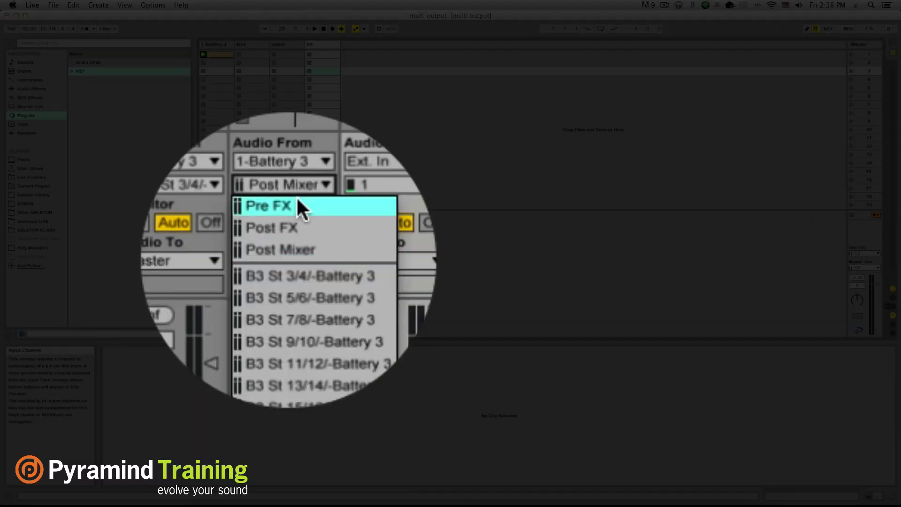
{"action": "left_click", "coordinate": [311, 298]}
- Set the hh track's audio input to 1-Battery 3, channel B3 St 7/8
{"action": "left_click", "coordinate": [321, 229]}
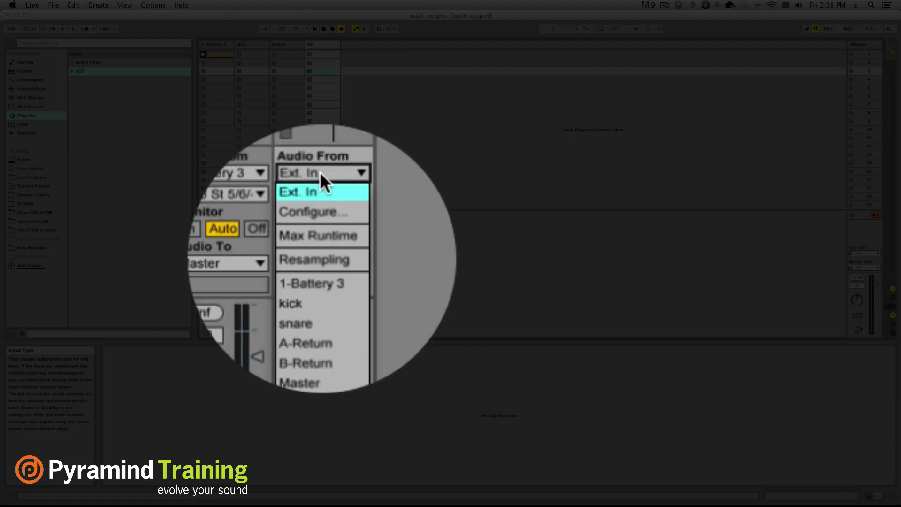
{"action": "left_click", "coordinate": [334, 281]}
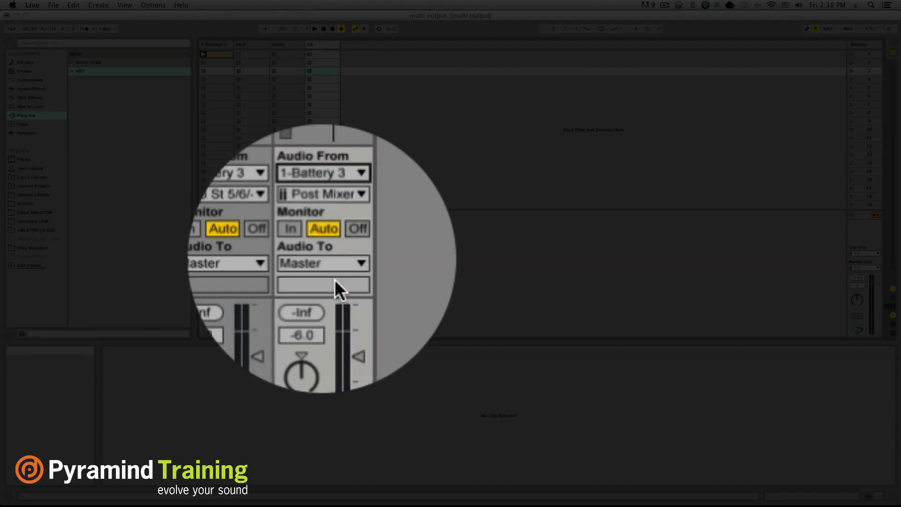
{"action": "left_click", "coordinate": [324, 193]}
{"action": "left_click", "coordinate": [346, 317]}
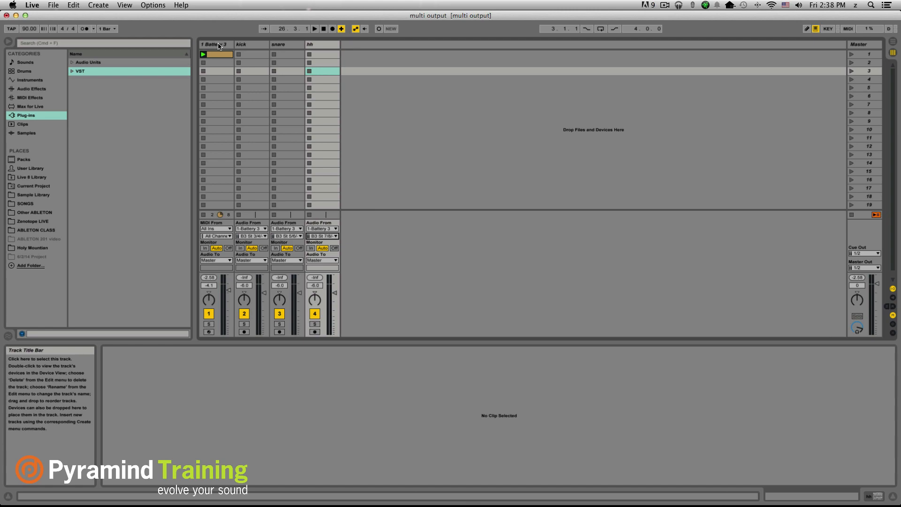
- Switch monitoring to In on the kick, snare and hh tracks
{"action": "left_click", "coordinate": [241, 248]}
{"action": "left_click", "coordinate": [277, 246]}
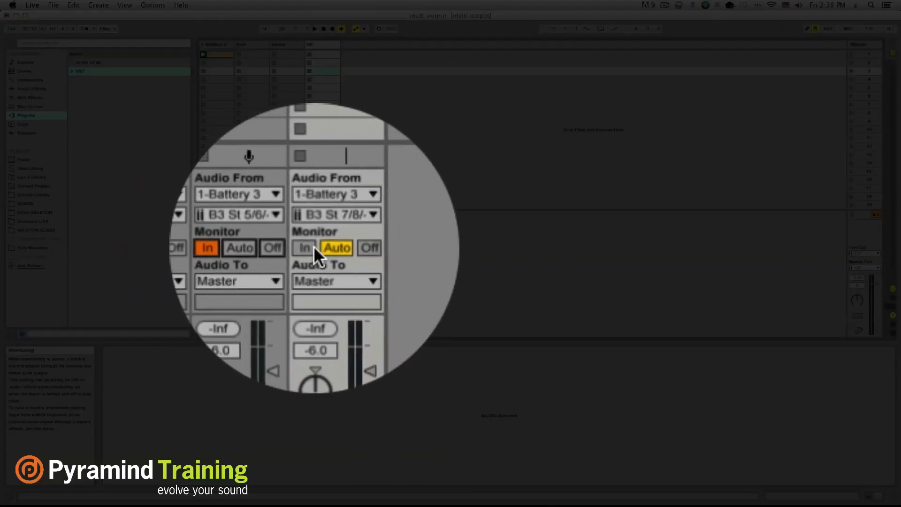
{"action": "left_click", "coordinate": [311, 247]}
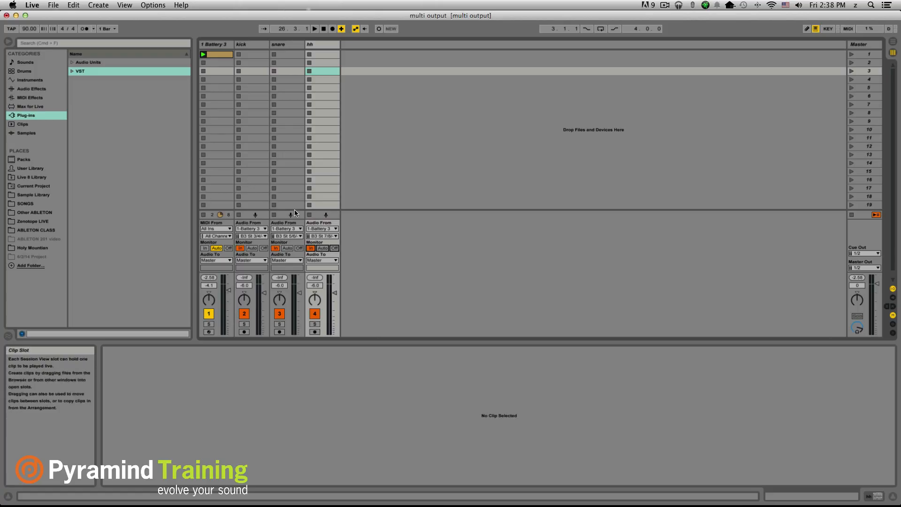
- Play the Battery 3 clip to check the signal on the routed tracks, stop it and view the clip's notes
{"action": "left_click", "coordinate": [244, 332]}
{"action": "left_click", "coordinate": [244, 333]}
{"action": "left_click", "coordinate": [203, 54]}
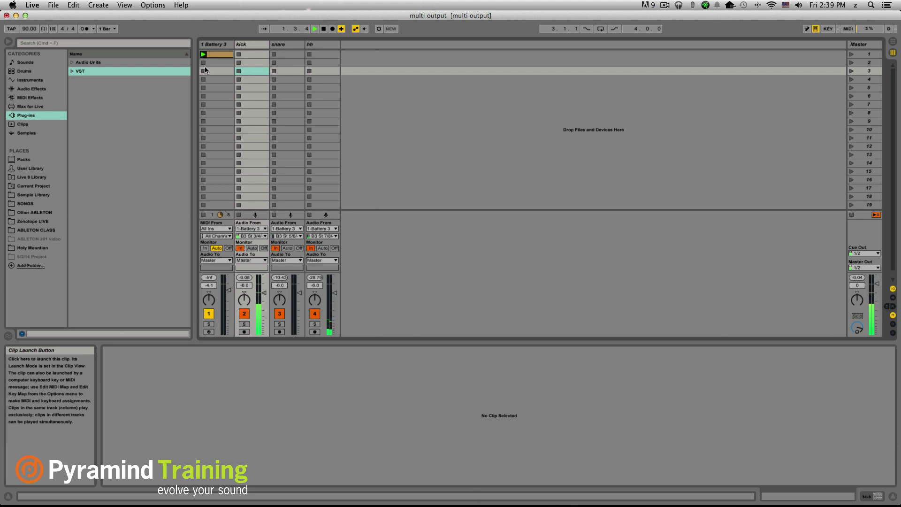
{"action": "left_click", "coordinate": [204, 71]}
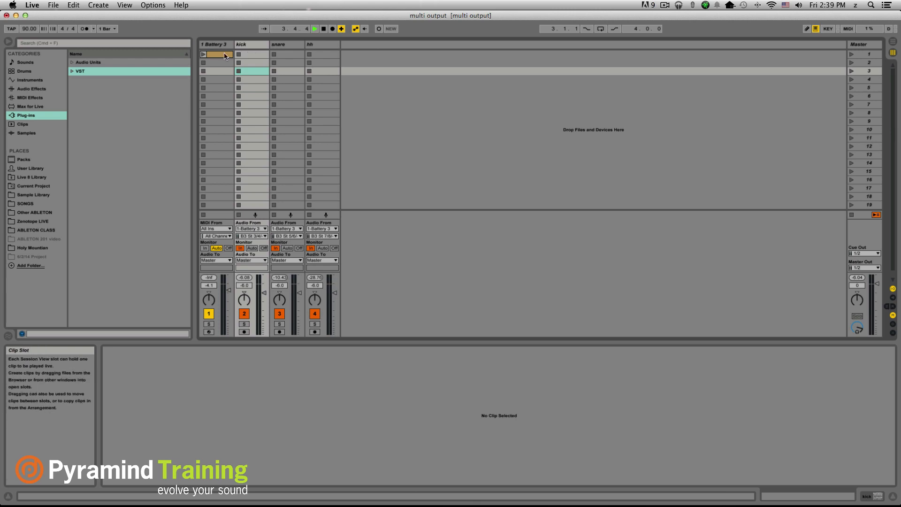
{"action": "left_click", "coordinate": [217, 54]}
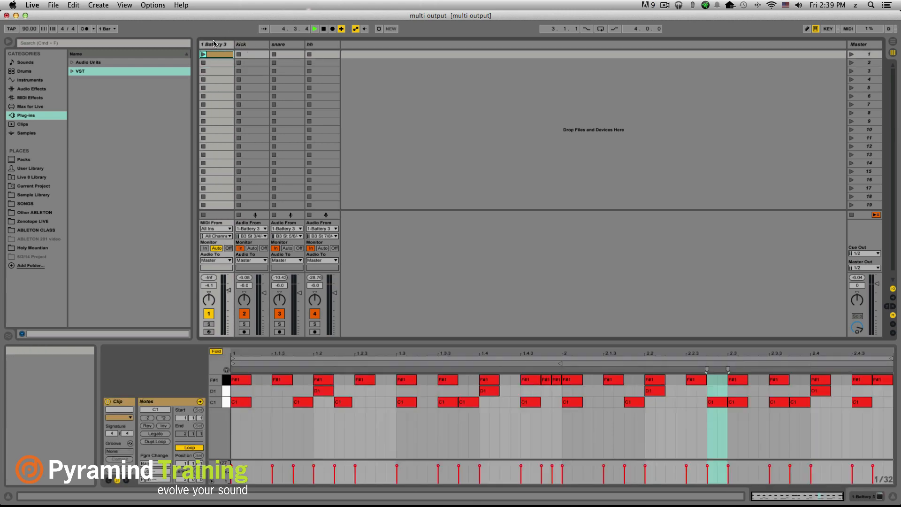
- Add the Reverb audio effect to the snare track and audition it by playing and stopping the Battery 3 clip
{"action": "left_click", "coordinate": [258, 49]}
{"action": "left_click", "coordinate": [283, 47]}
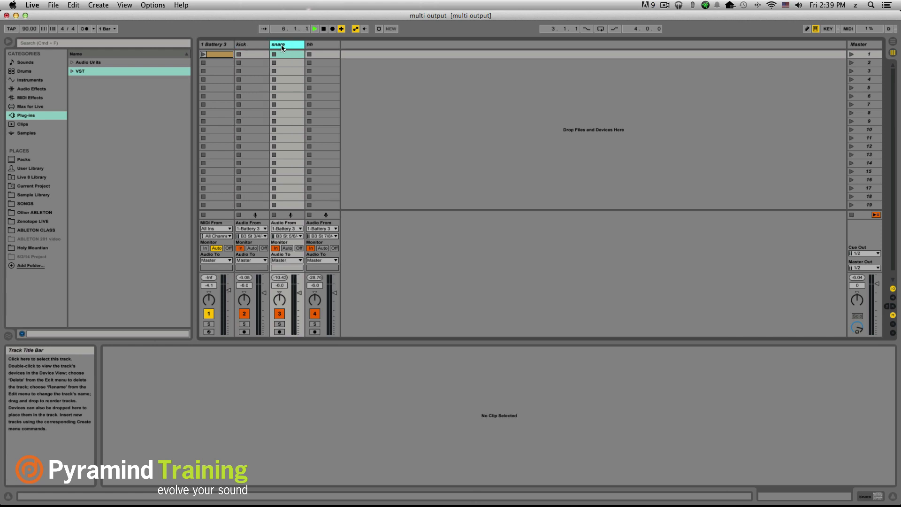
{"action": "left_click", "coordinate": [35, 87]}
{"action": "scroll", "coordinate": [106, 258], "scroll_direction": "down", "scroll_amount": 3}
{"action": "left_click", "coordinate": [88, 284]}
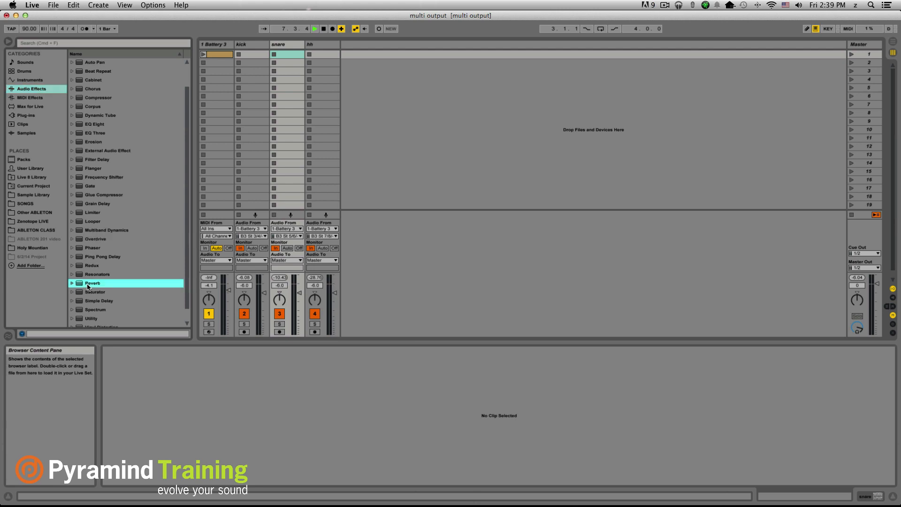
{"action": "double_click", "coordinate": [88, 285]}
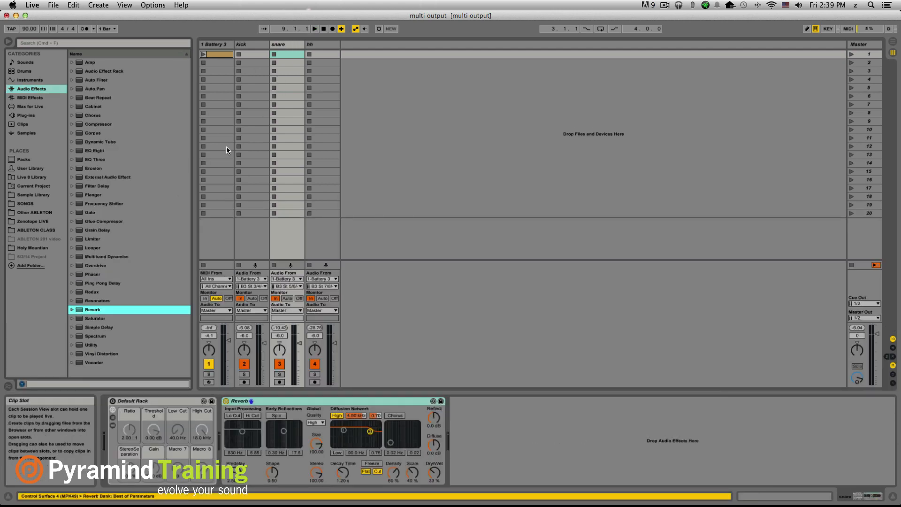
{"action": "left_click", "coordinate": [203, 54]}
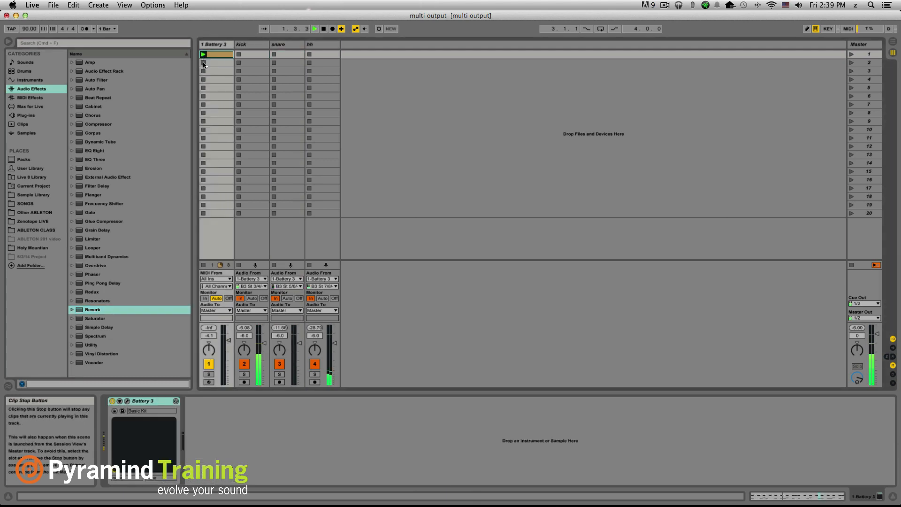
{"action": "left_click", "coordinate": [203, 64]}
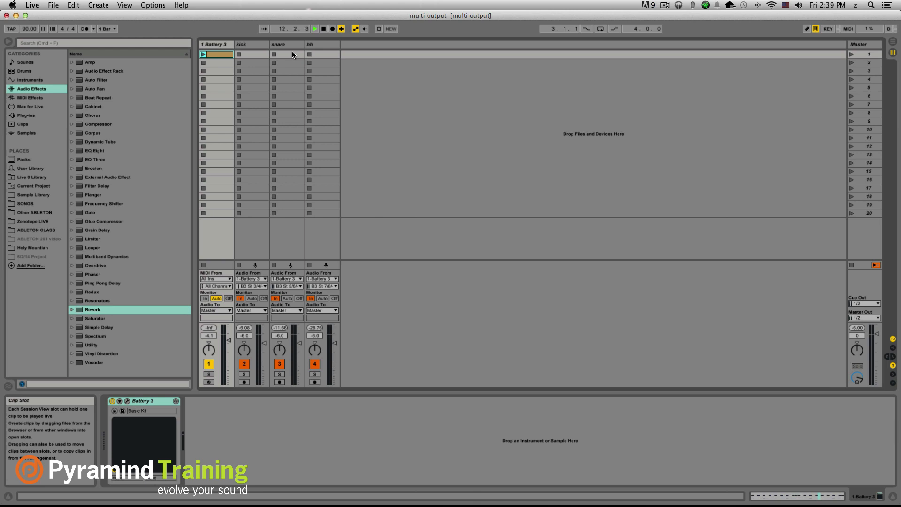
- Group the Battery 3, kick, snare and hh tracks and rename the group "multi battery"
{"action": "left_click", "coordinate": [305, 44]}
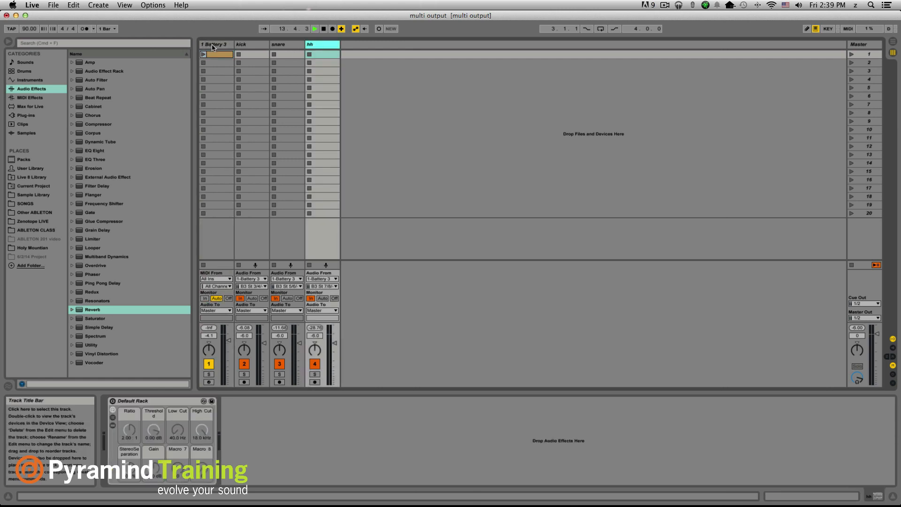
{"action": "left_click", "coordinate": [213, 45], "text": "shift"}
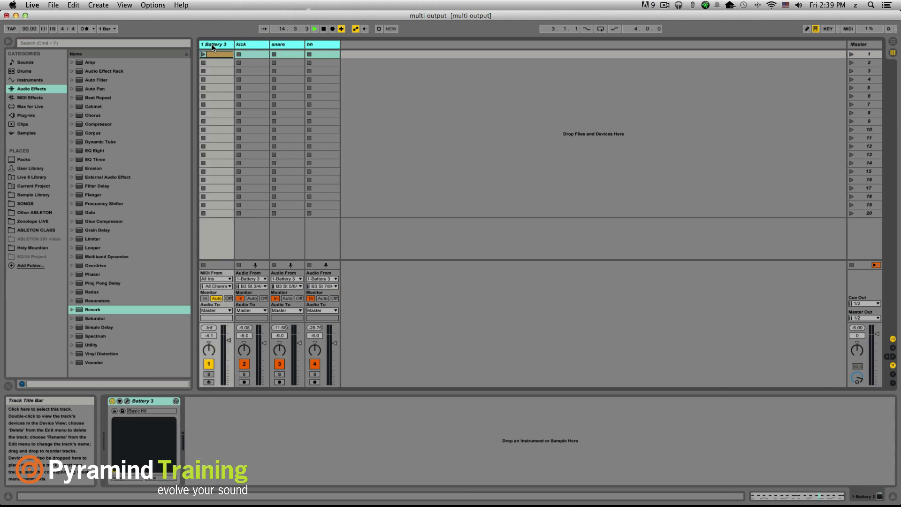
{"action": "key", "text": "super+g"}
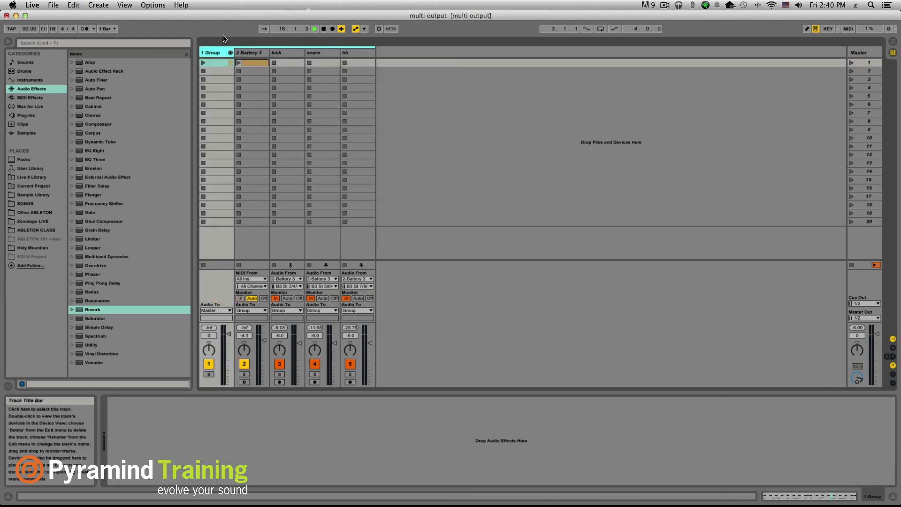
{"action": "key", "text": "super+r"}
{"action": "type", "text": "multi battery"}
{"action": "key", "text": "Return"}
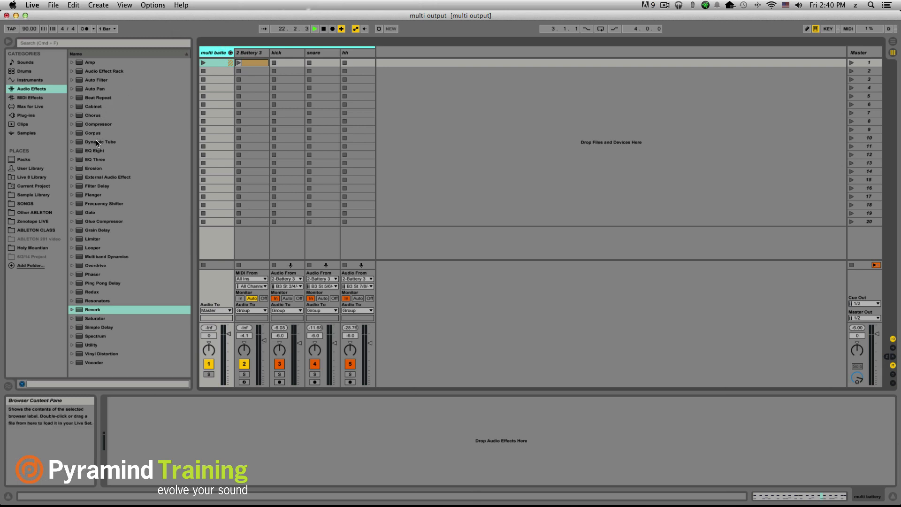
- Add a Glue Compressor to the multi battery group track
{"action": "left_click_drag", "start_coordinate": [101, 221], "coordinate": [207, 52]}
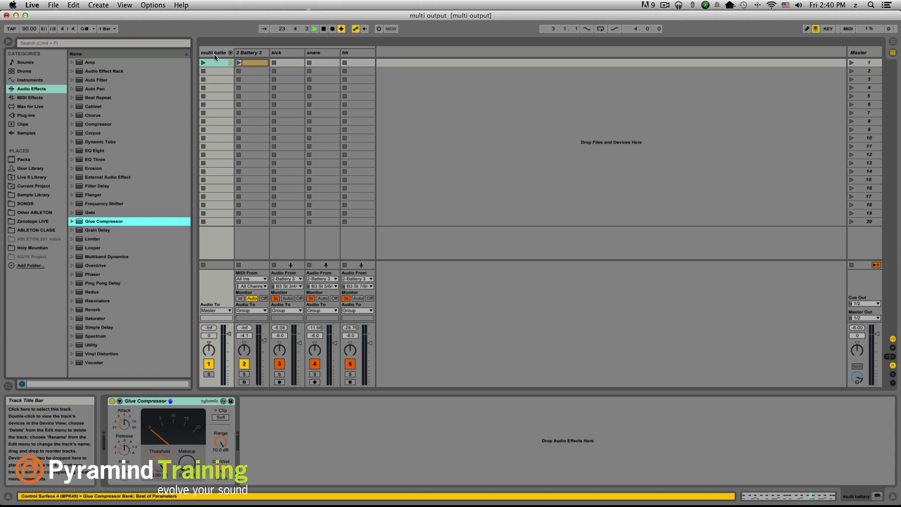
{"action": "left_click", "coordinate": [214, 53]}
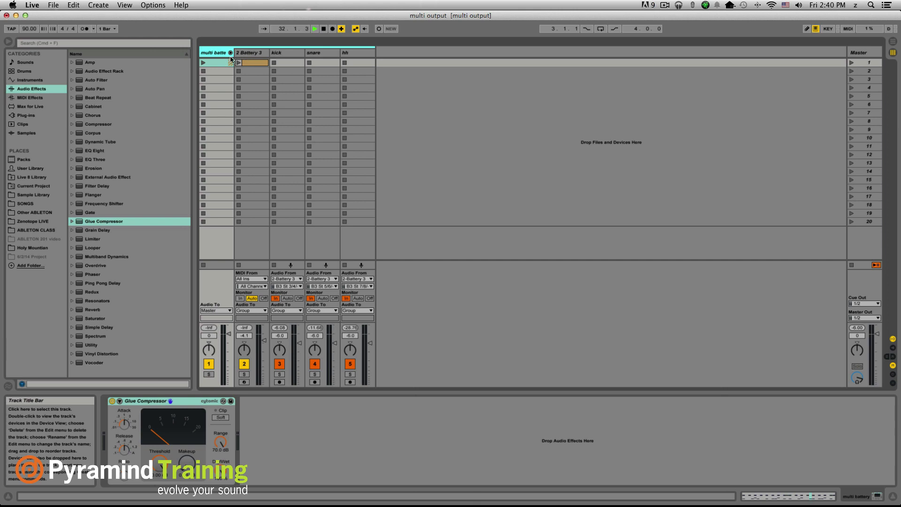
- Save the multi battery group to the User Library as multi battery.als
{"action": "left_click", "coordinate": [40, 169]}
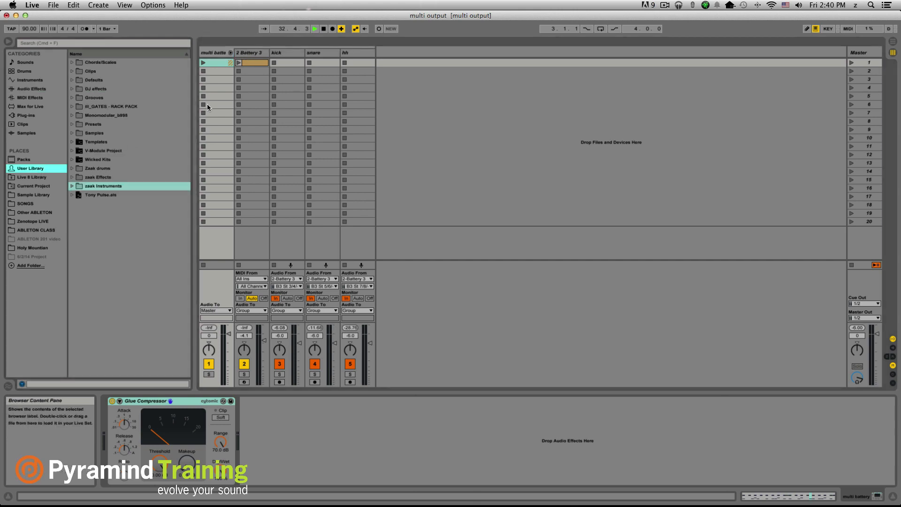
{"action": "left_click", "coordinate": [221, 53]}
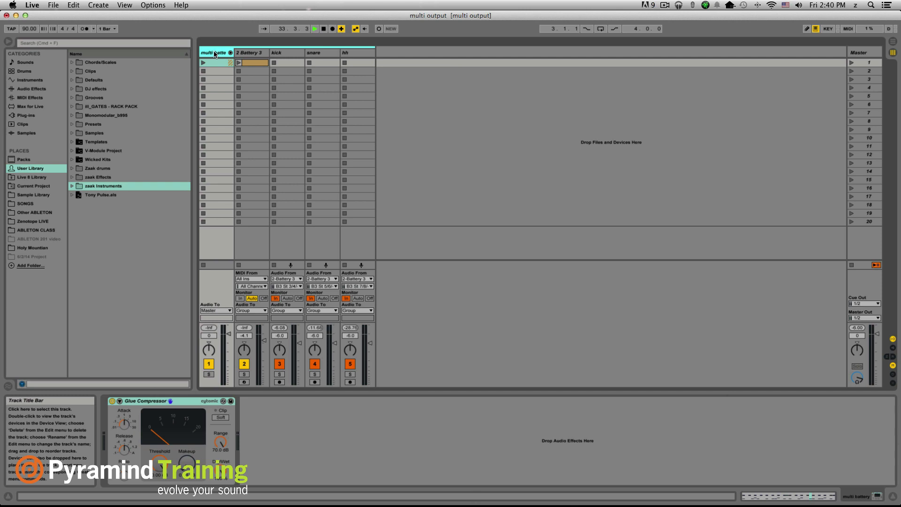
{"action": "left_click", "coordinate": [129, 224]}
{"action": "left_click_drag", "start_coordinate": [129, 224], "coordinate": [129, 225]}
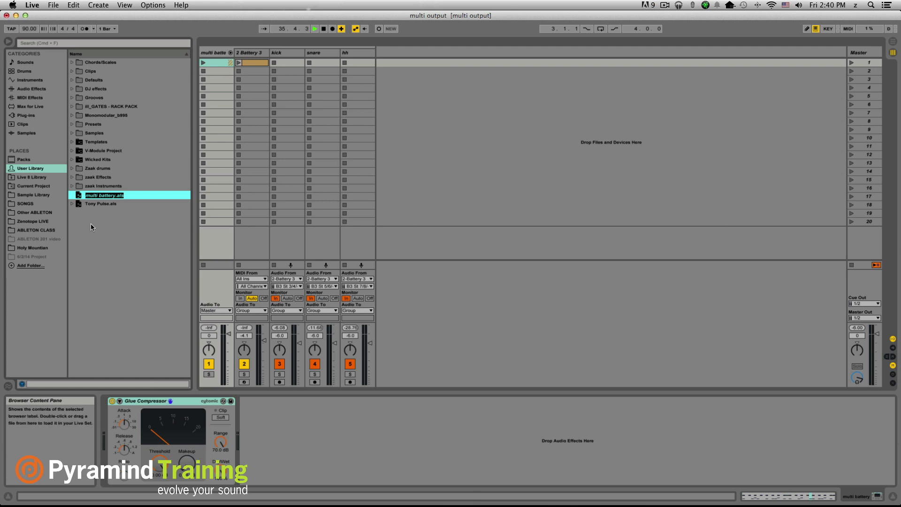
{"action": "key", "text": "Return"}
- Load multi battery.als from the User Library as a second group after the existing tracks and check the devices on its tracks
{"action": "left_click_drag", "start_coordinate": [106, 194], "coordinate": [395, 58]}
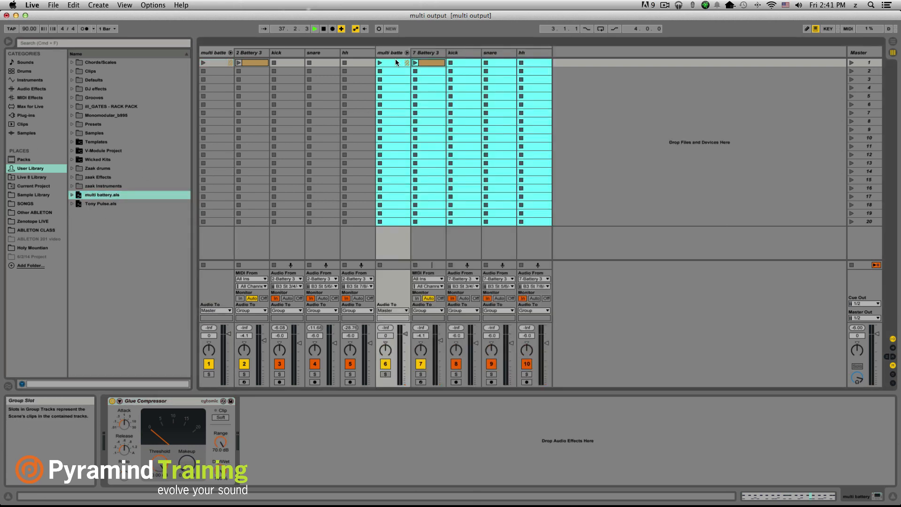
{"action": "left_click", "coordinate": [389, 53]}
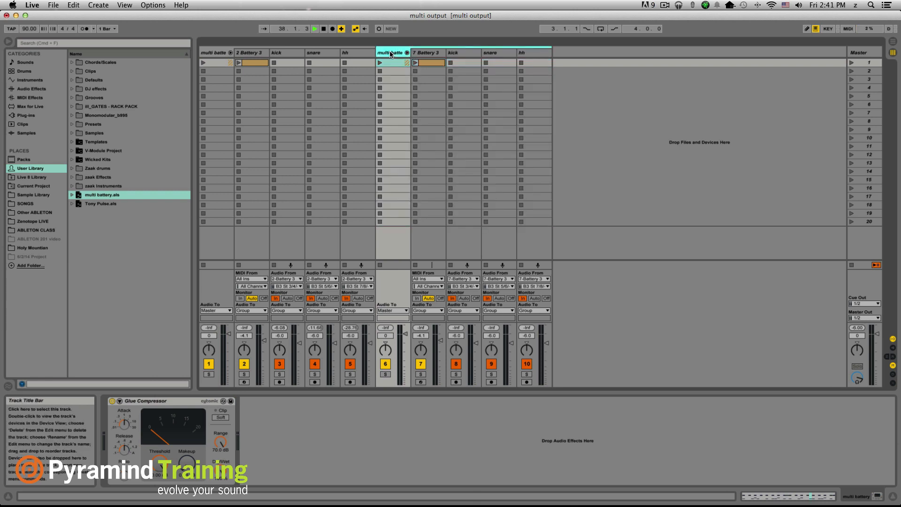
{"action": "left_click", "coordinate": [428, 53]}
{"action": "left_click", "coordinate": [475, 53]}
{"action": "left_click", "coordinate": [436, 53]}
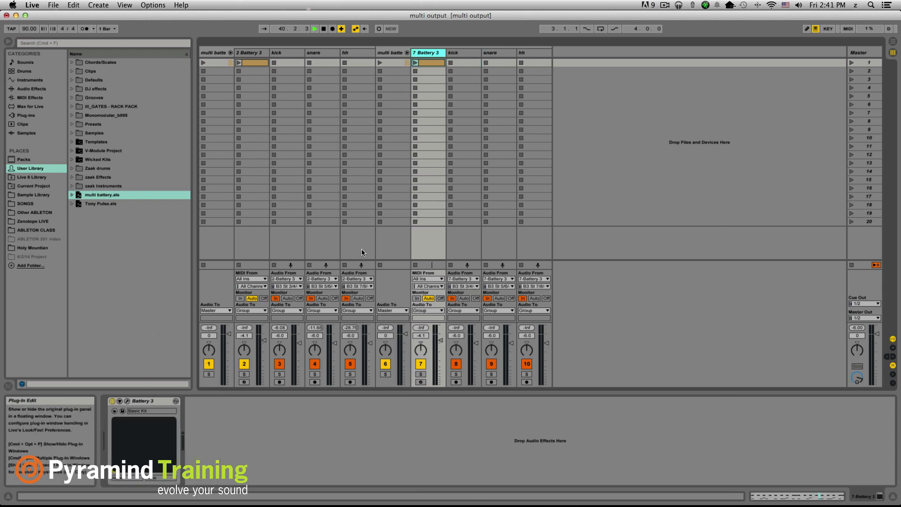
{"action": "left_click", "coordinate": [496, 54]}
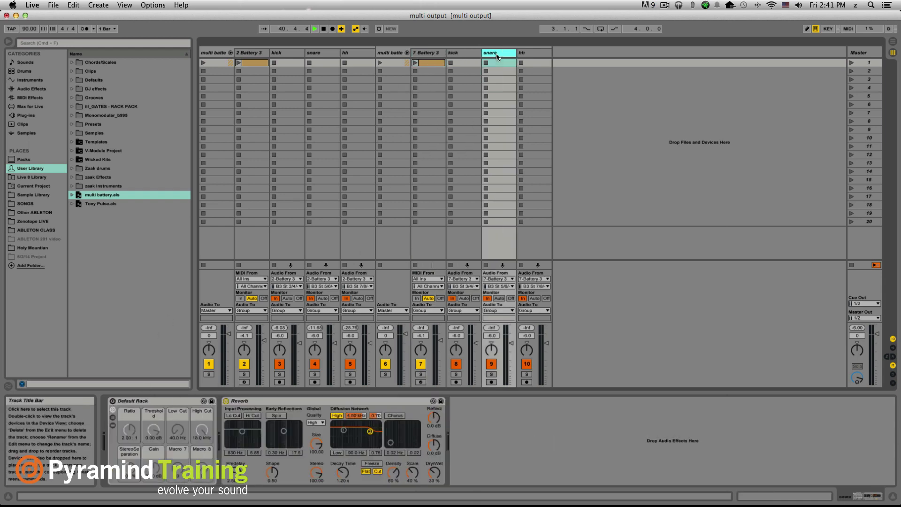
{"action": "left_click", "coordinate": [456, 54]}
{"action": "left_click", "coordinate": [442, 63]}
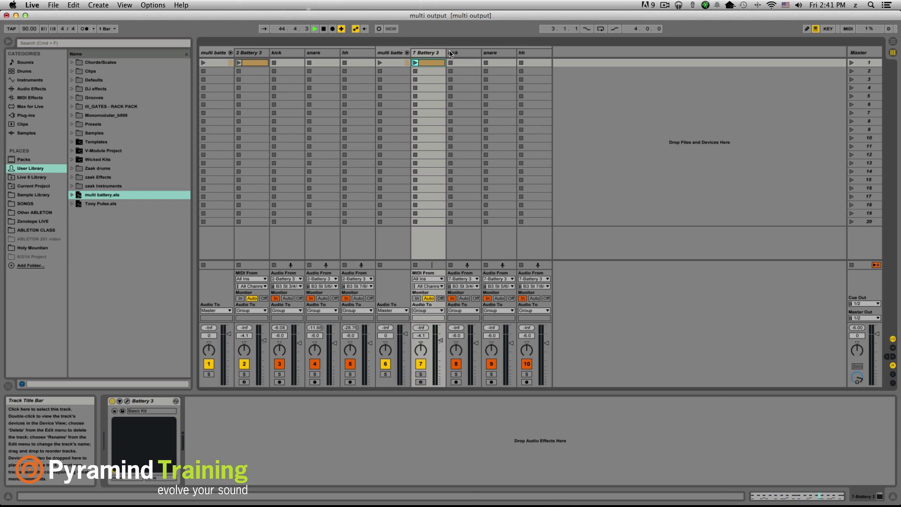
- Delete the Reverb from the snare track in the second multi battery group
{"action": "left_click", "coordinate": [491, 53]}
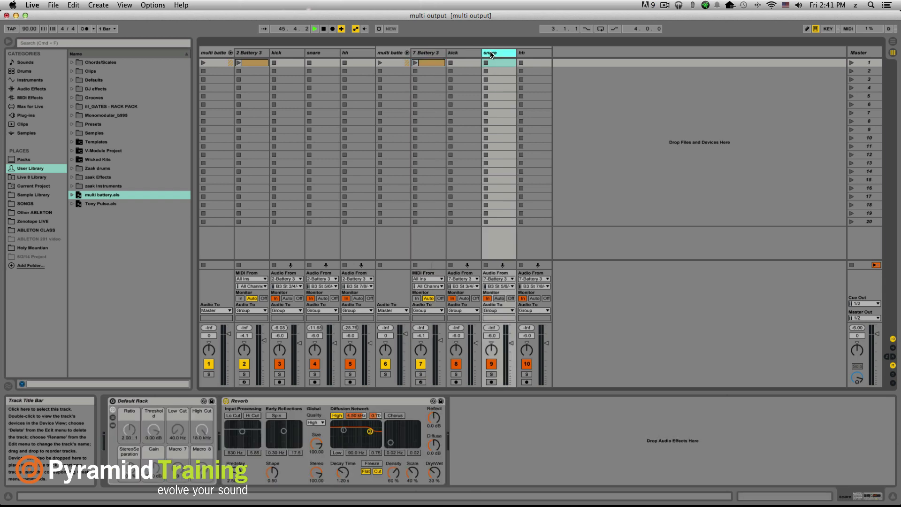
{"action": "left_click", "coordinate": [335, 402]}
{"action": "key", "text": "Delete"}
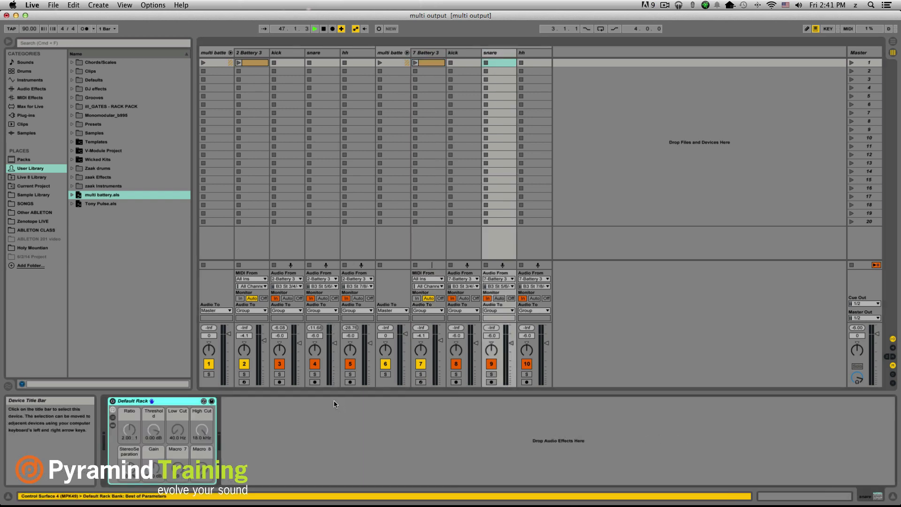